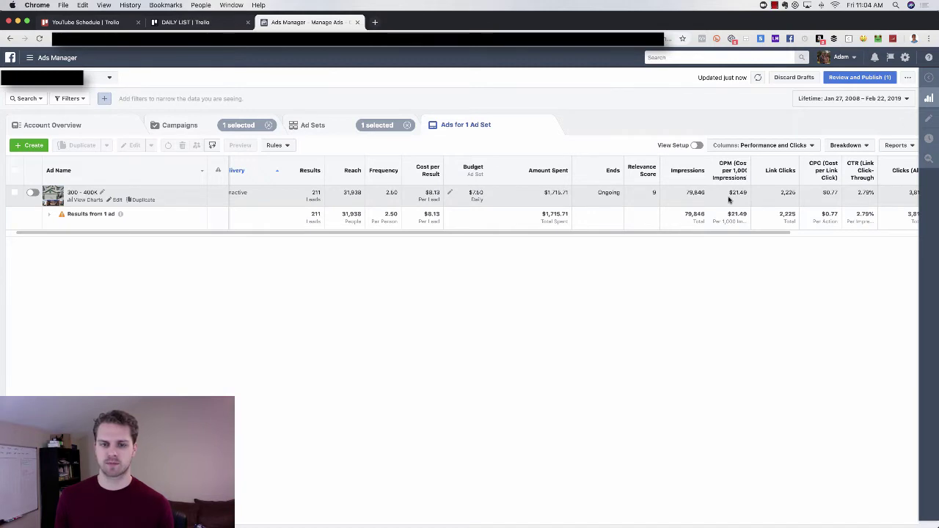
- Scroll across the ads table and open the 300 - 400K ad's editing view with Ad Preview
scroll(756, 203, right, 2)
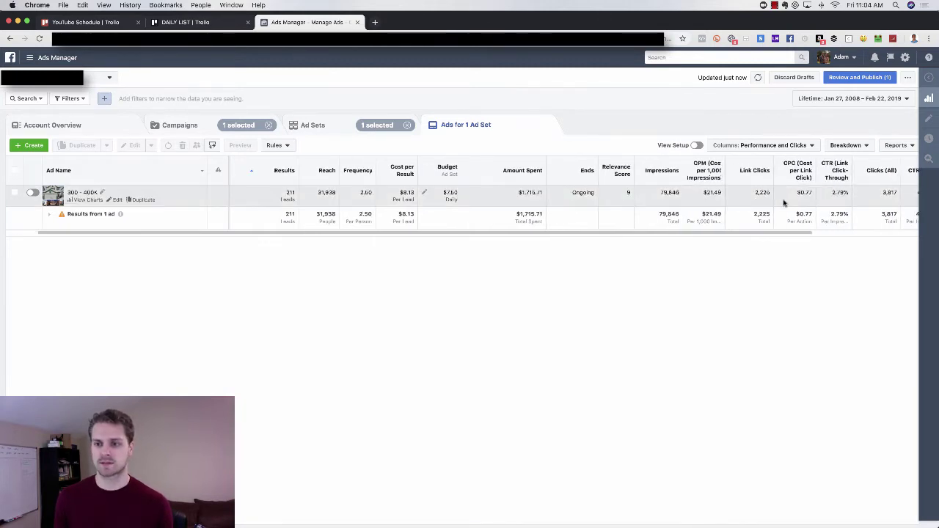
scroll(796, 202, right, 2)
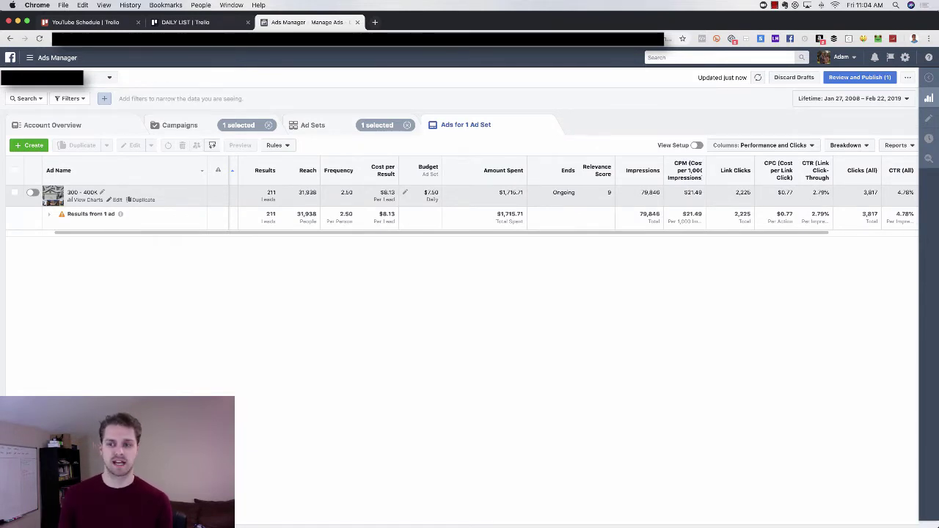
scroll(815, 194, right, 2)
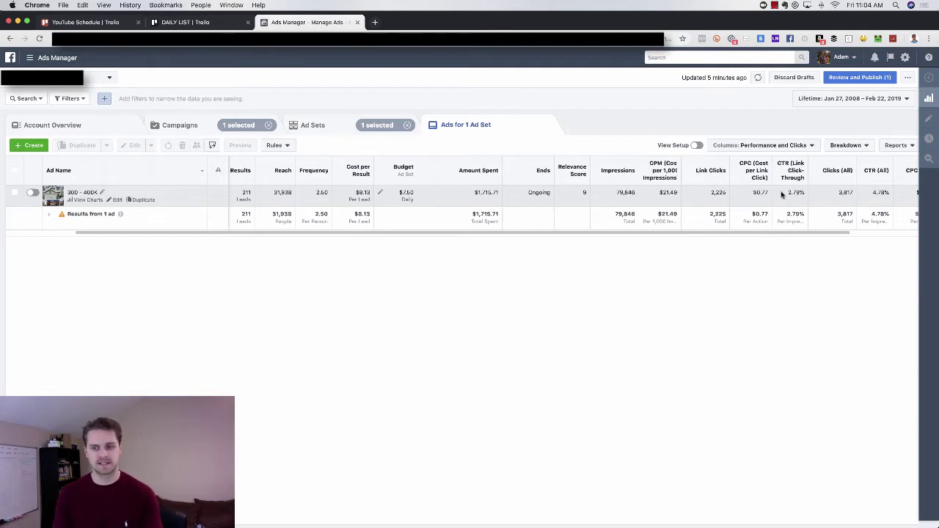
click(115, 201)
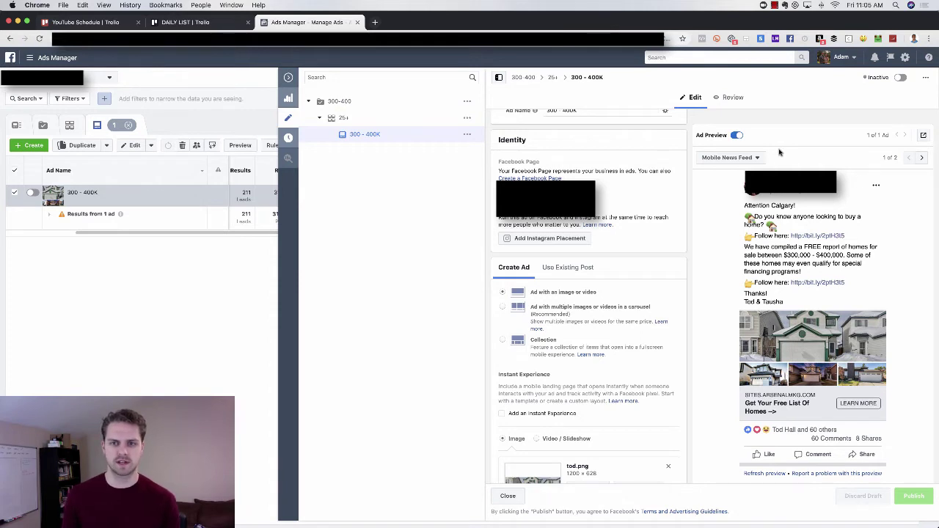
- Open the ad's original post with comments in its own tab, then start a new tab with 'facebook'
click(925, 136)
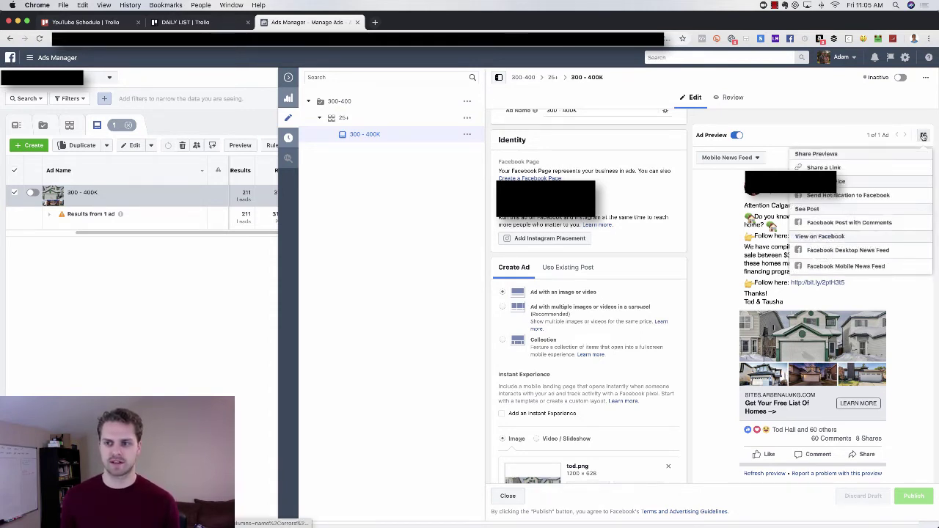
click(812, 227)
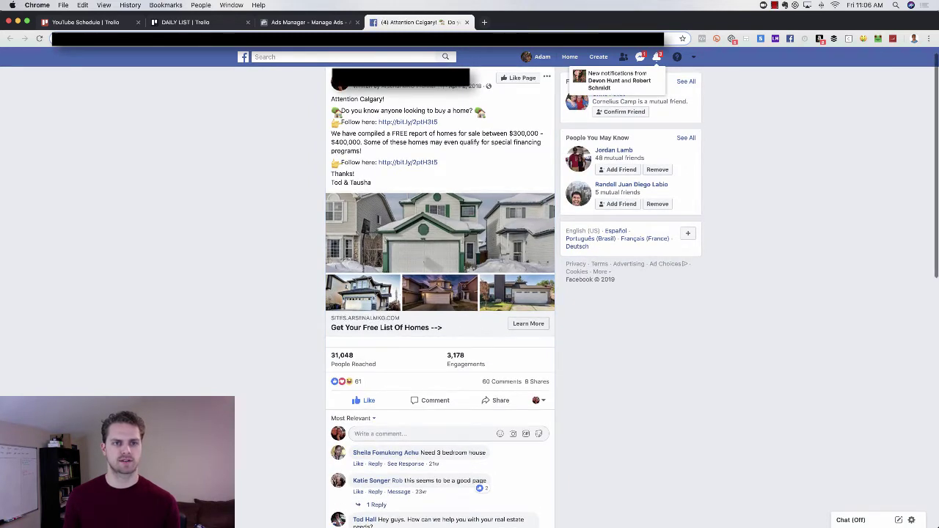
click(299, 23)
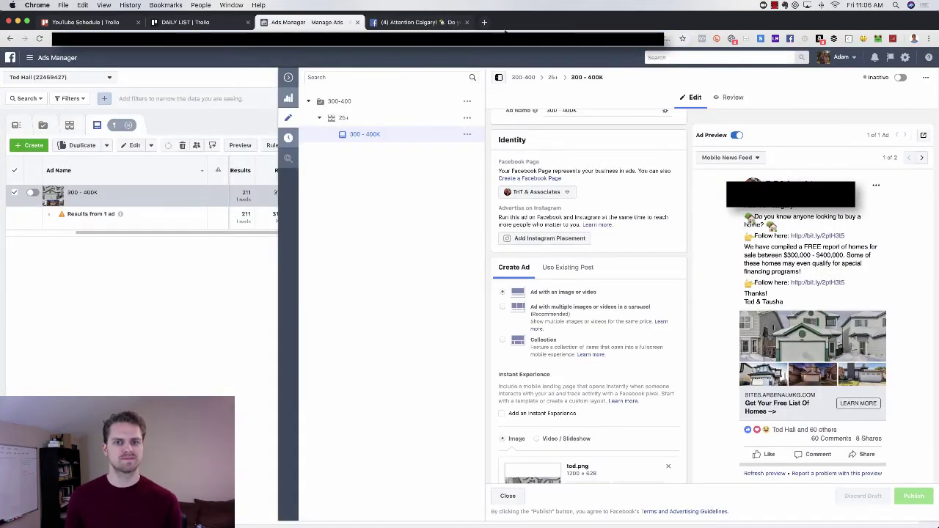
click(485, 23)
text(facebook)
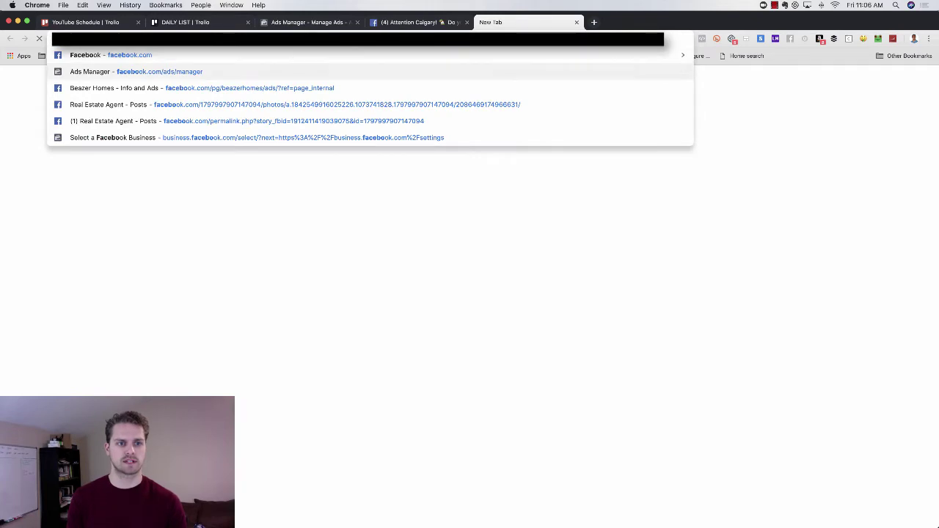
- Load facebook.com/ads/manager, switch to a different ad account, and start a new campaign with + Create
key(Return)
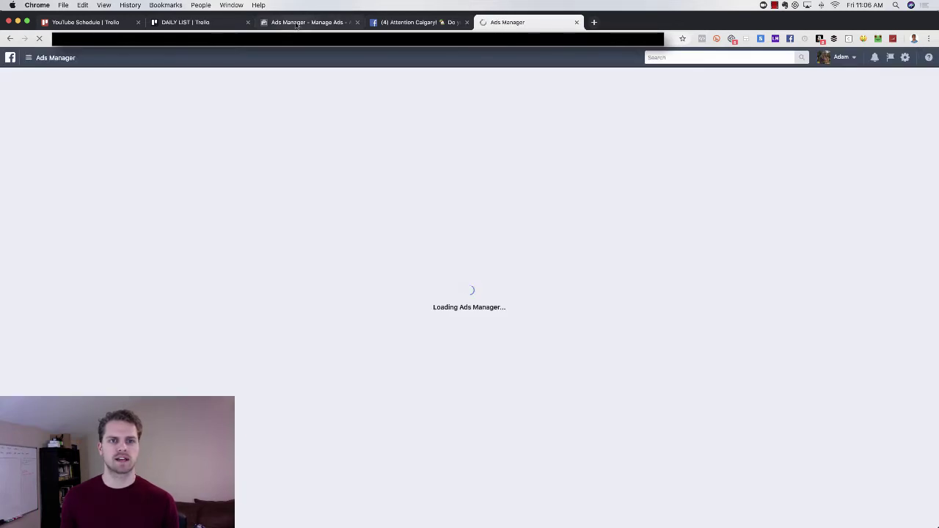
click(297, 25)
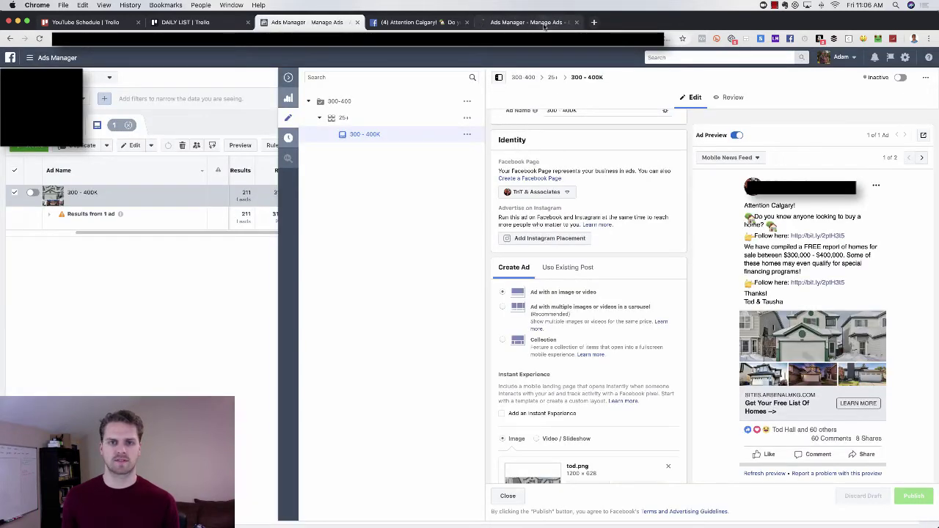
click(545, 24)
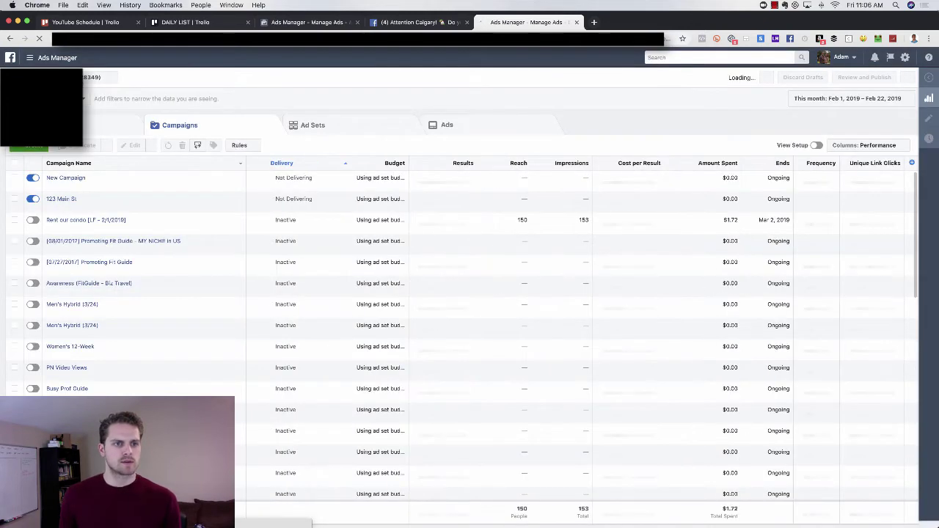
click(96, 77)
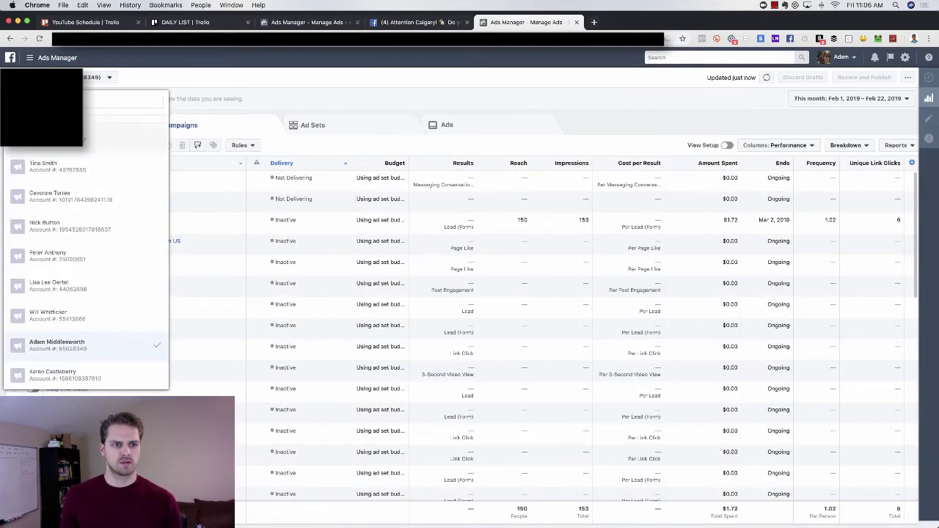
click(95, 132)
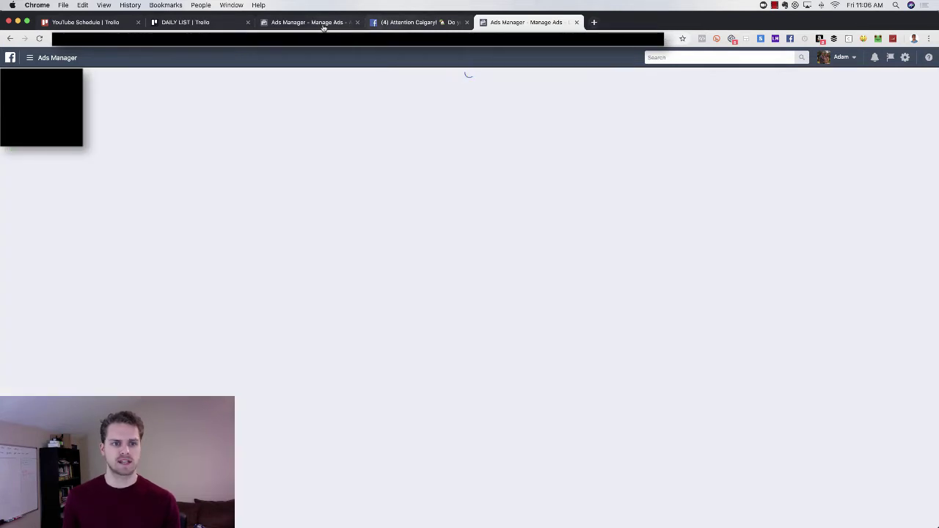
click(325, 23)
click(525, 22)
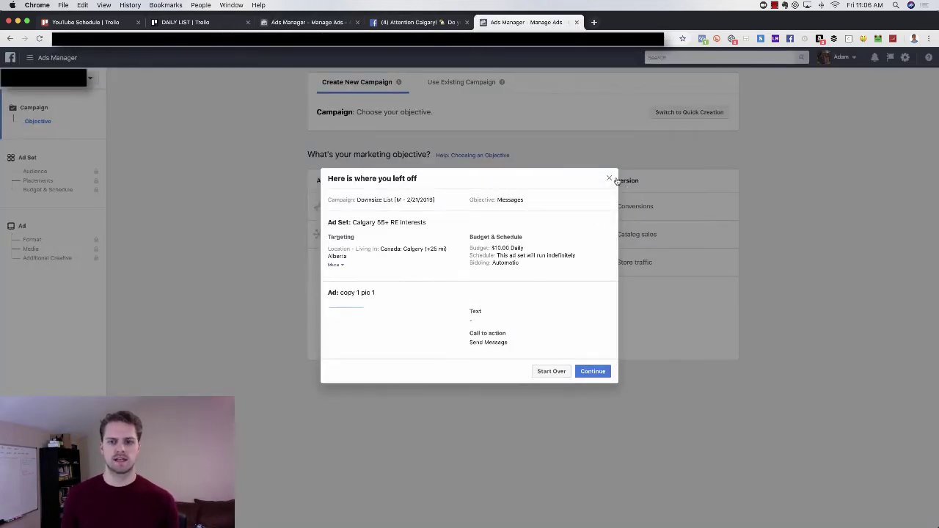
- Dismiss the 'Here is where you left off' draft prompt and pick Conversions as the objective
click(611, 178)
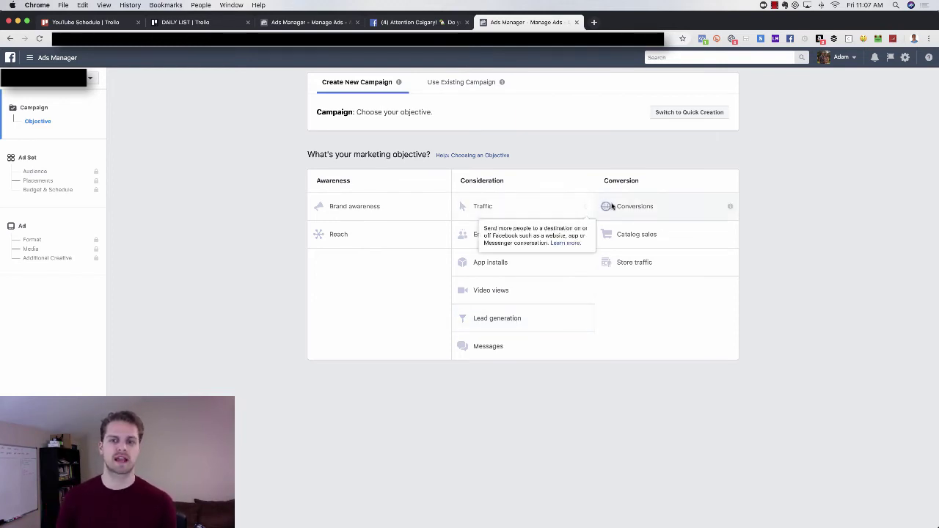
click(652, 207)
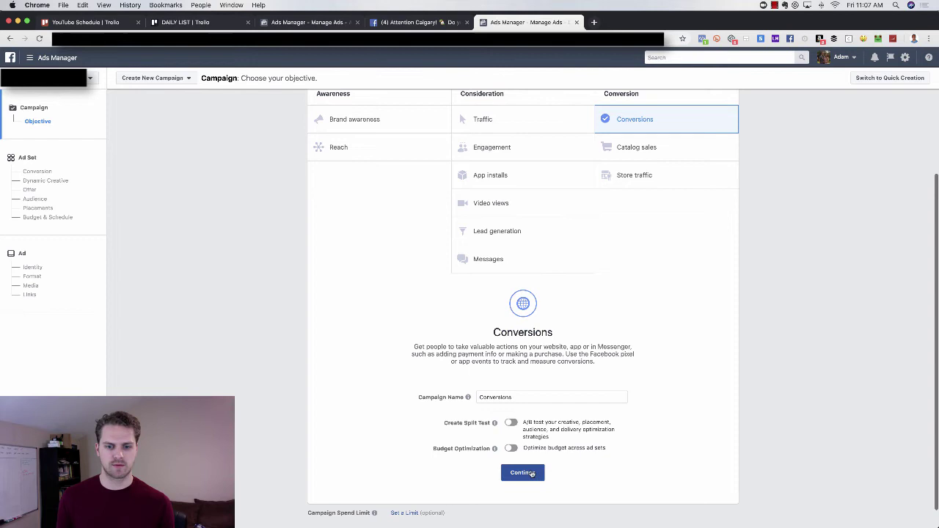
- In the ad's Identity section, choose a different Facebook Page for the ad to run from
click(33, 268)
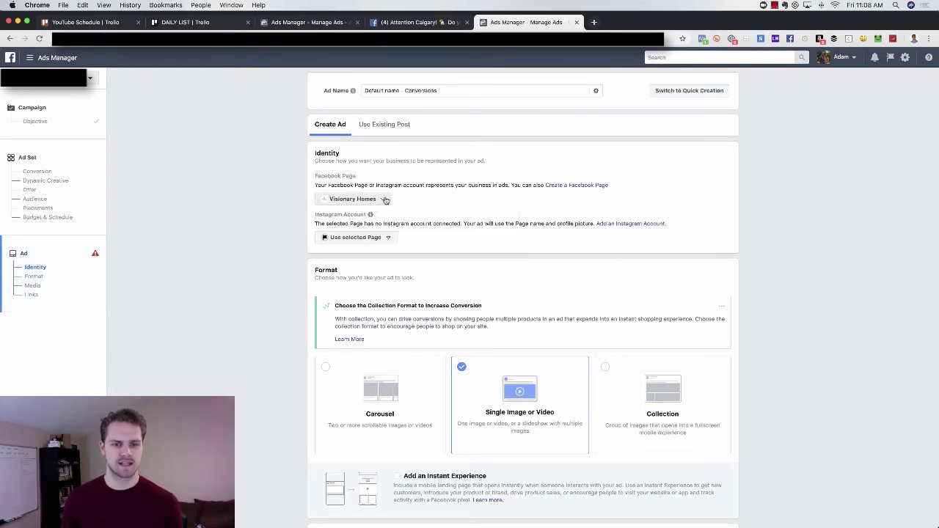
click(356, 199)
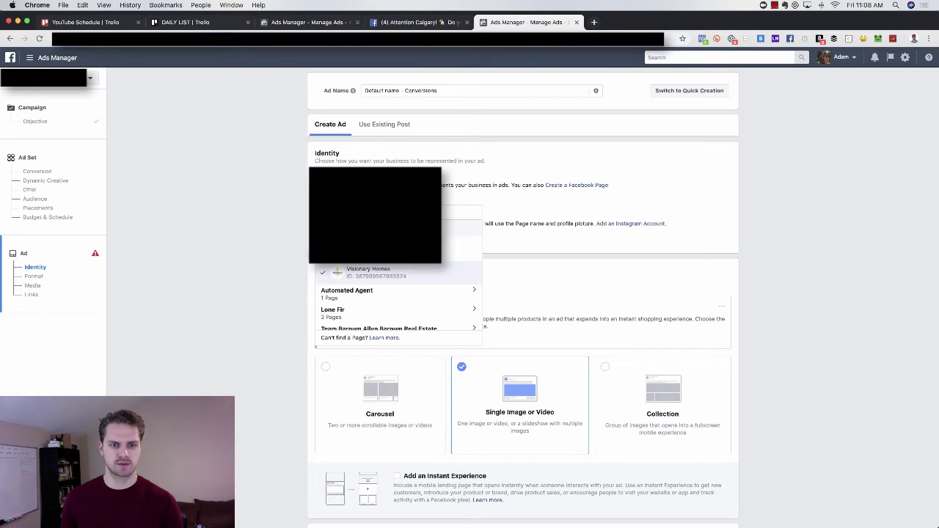
scroll(367, 246, down, 3)
click(252, 245)
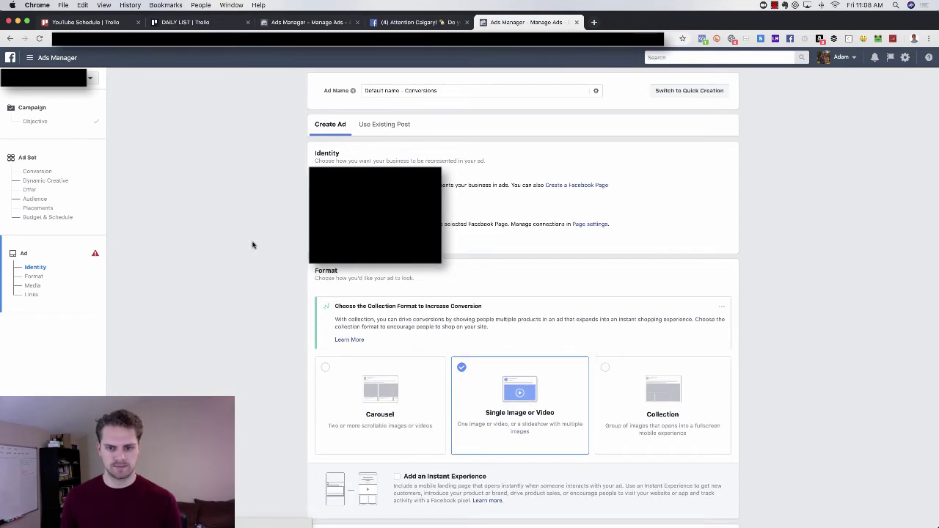
scroll(255, 246, down, 5)
scroll(254, 246, up, 5)
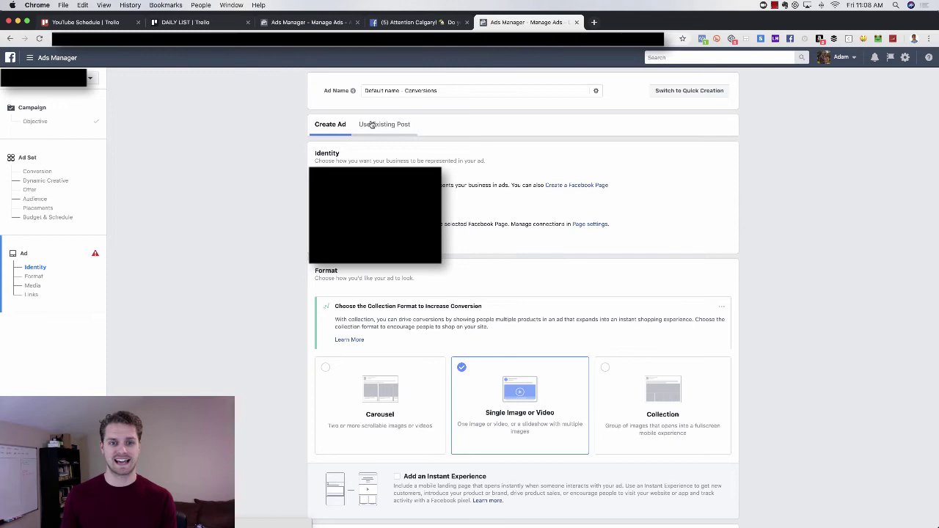
- Set the ad creative to Use Existing Post, closing the post picker without selecting anything
click(382, 126)
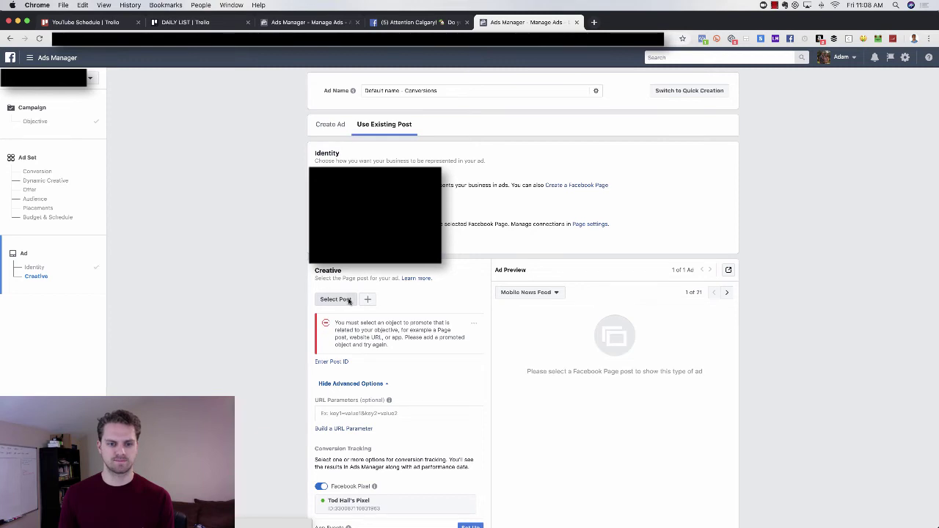
click(350, 300)
click(645, 118)
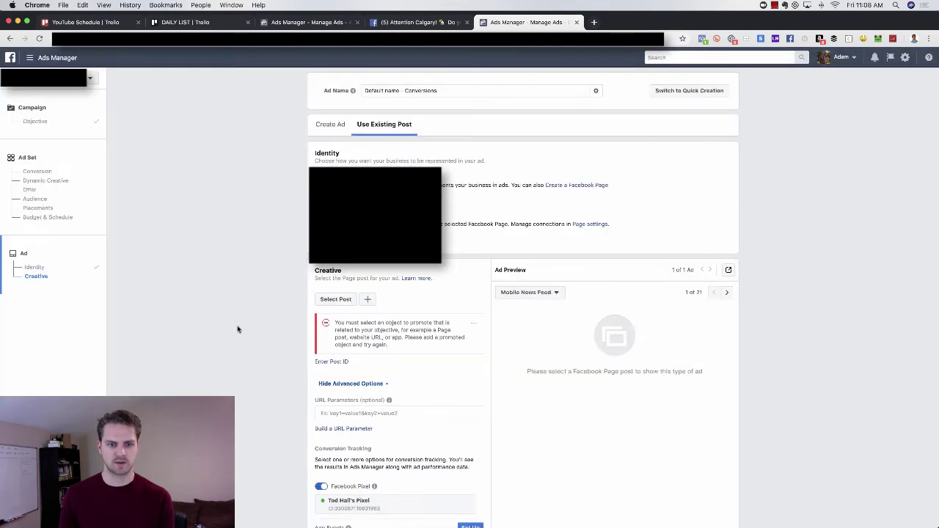
scroll(238, 329, down, 1)
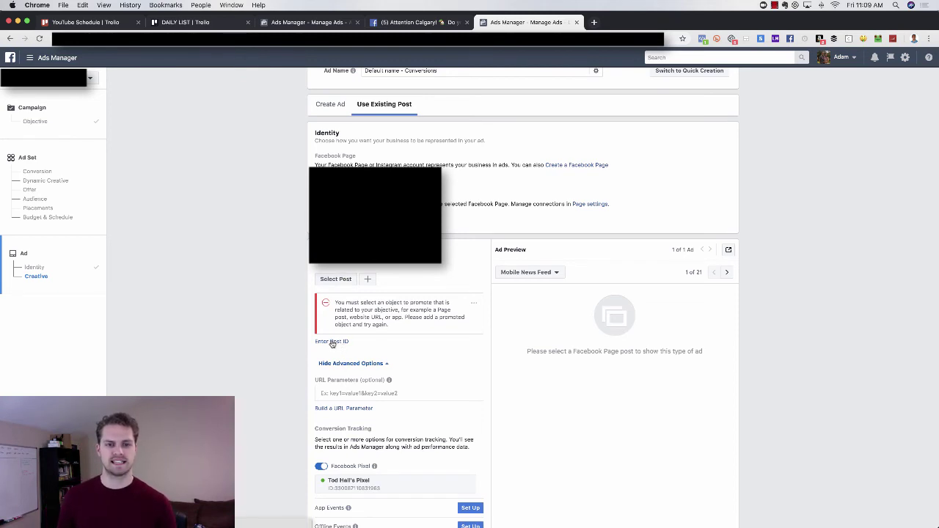
- Copy the post ID from the post's URL and submit it to load 'Attention Calgary!' as the creative
click(417, 23)
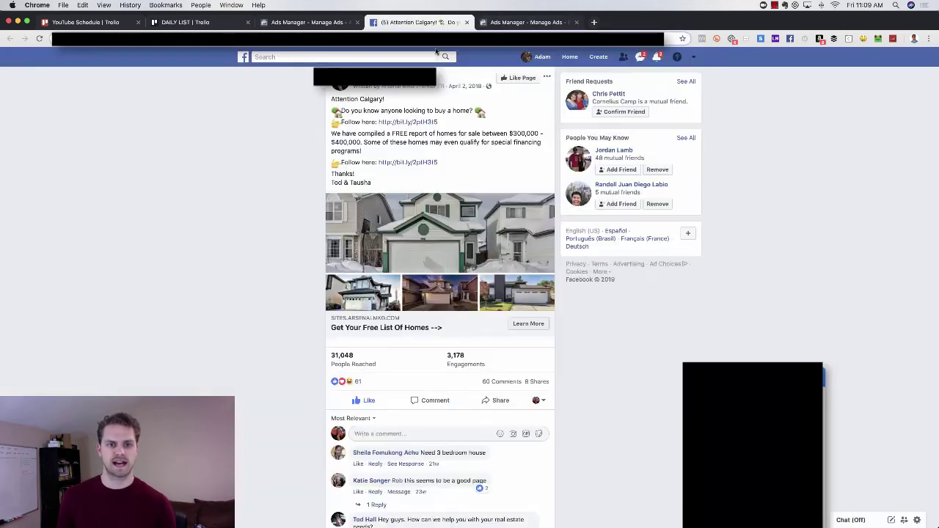
double_click(288, 38)
key(ctrl+c)
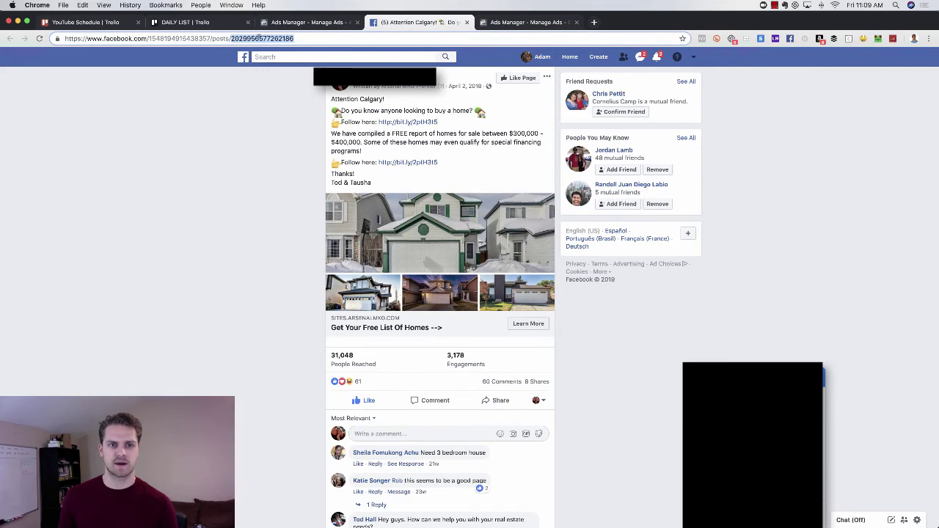
click(515, 23)
click(341, 343)
key(ctrl+v)
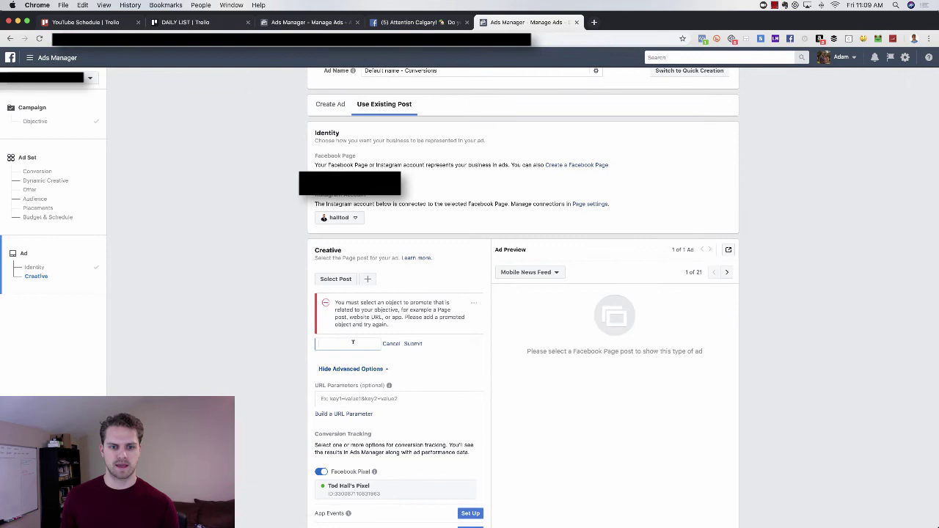
click(414, 344)
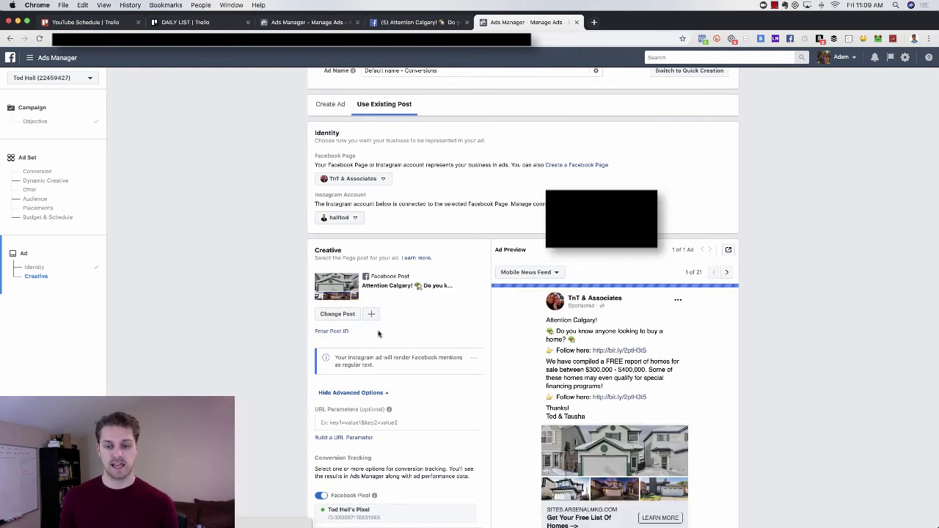
scroll(785, 385, down, 2)
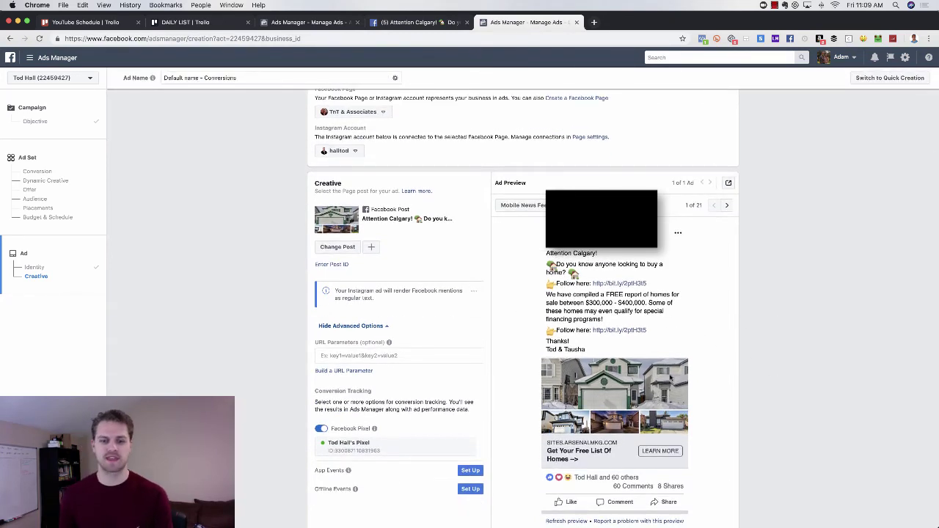
scroll(673, 380, down, 1)
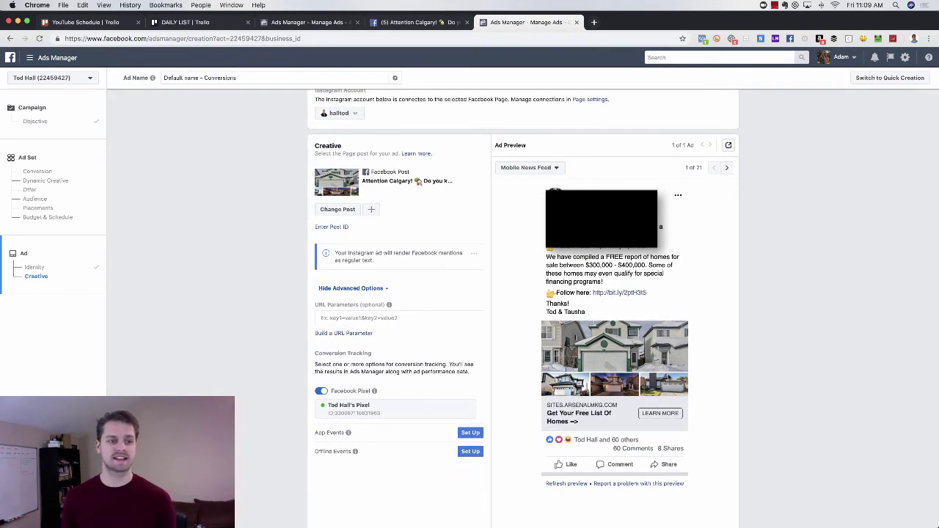